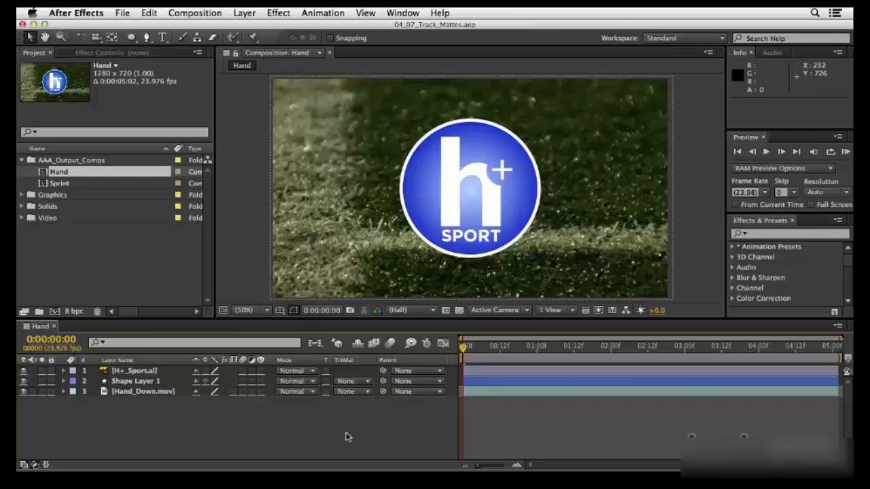
Step: Set the track matte of the Hand_Down.mov layer to Alpha Matte "Shape Layer 1"
{"action": "left_click", "coordinate": [134, 393]}
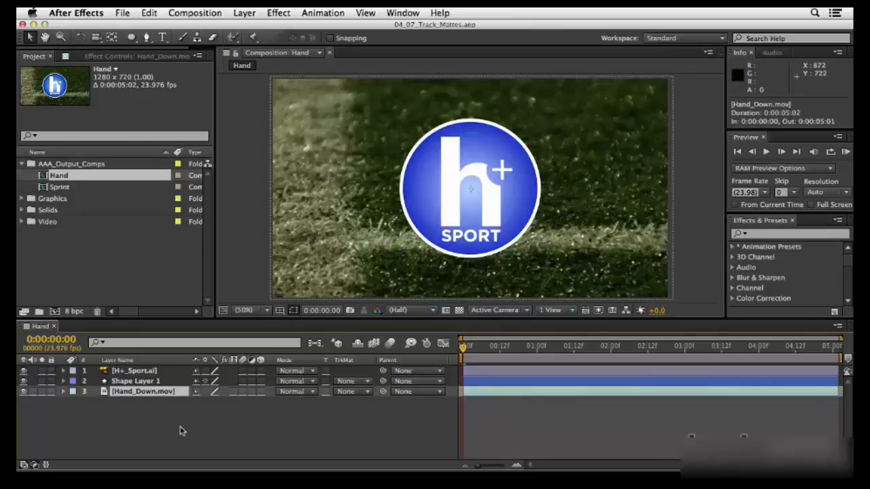
{"action": "left_click", "coordinate": [360, 393]}
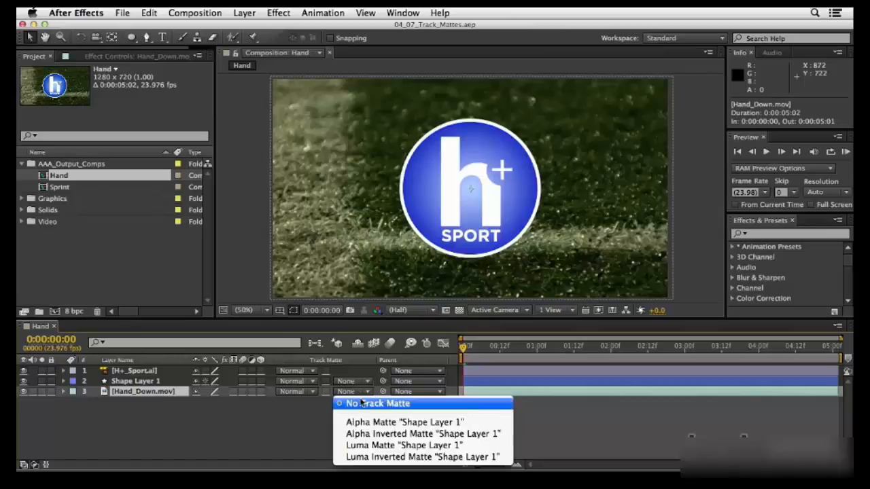
{"action": "left_click", "coordinate": [363, 423]}
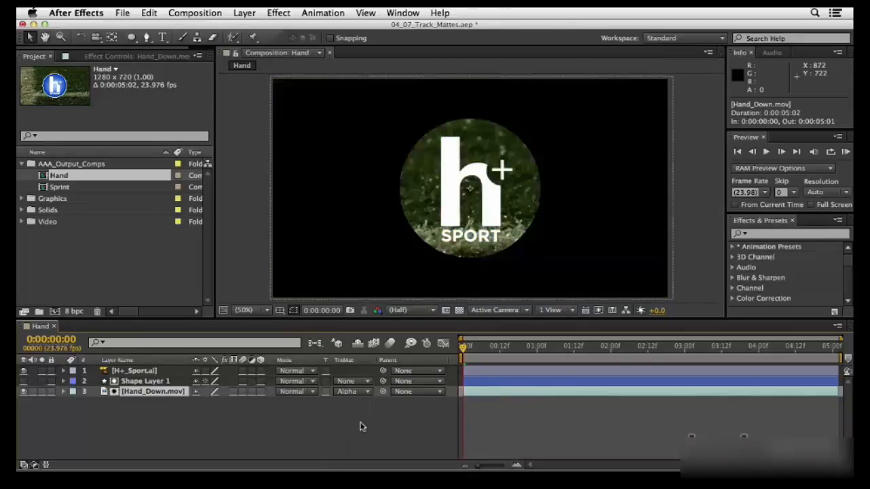
{"action": "left_click", "coordinate": [144, 382]}
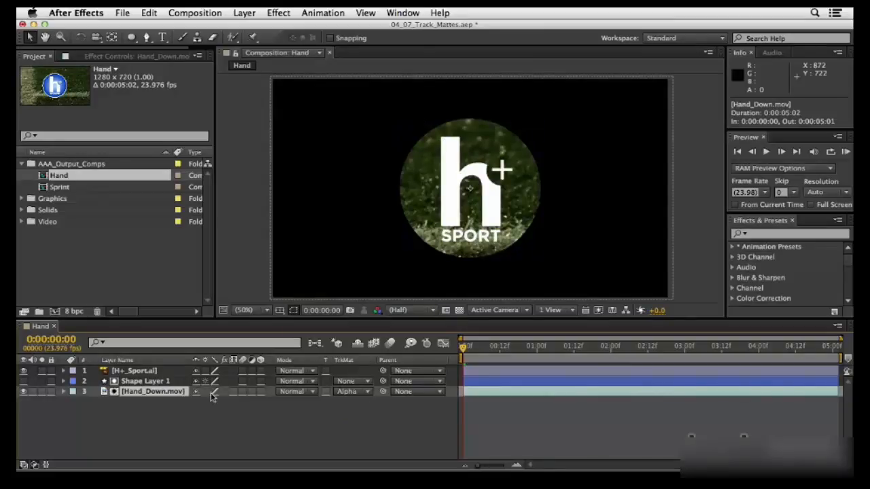
Step: Try the Alpha Inverted Matte and the Luma Matte of Shape Layer 1 on the Hand_Down.mov layer
{"action": "left_click", "coordinate": [364, 393]}
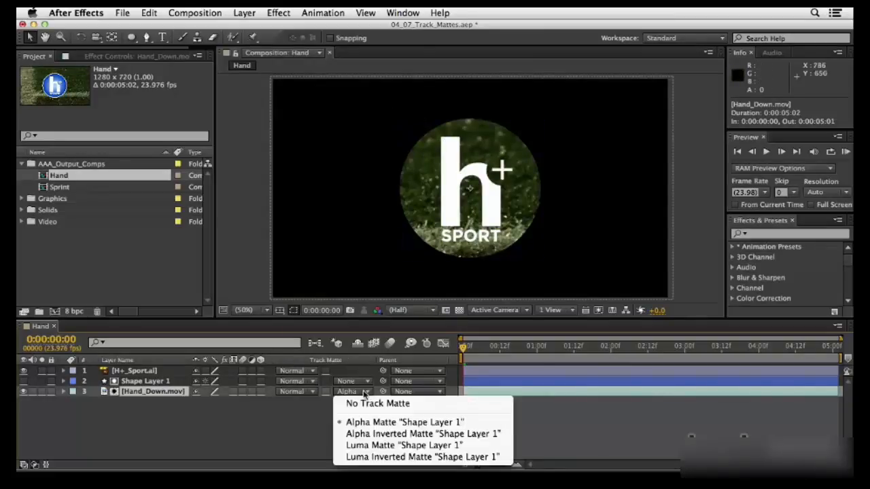
{"action": "left_click", "coordinate": [378, 435]}
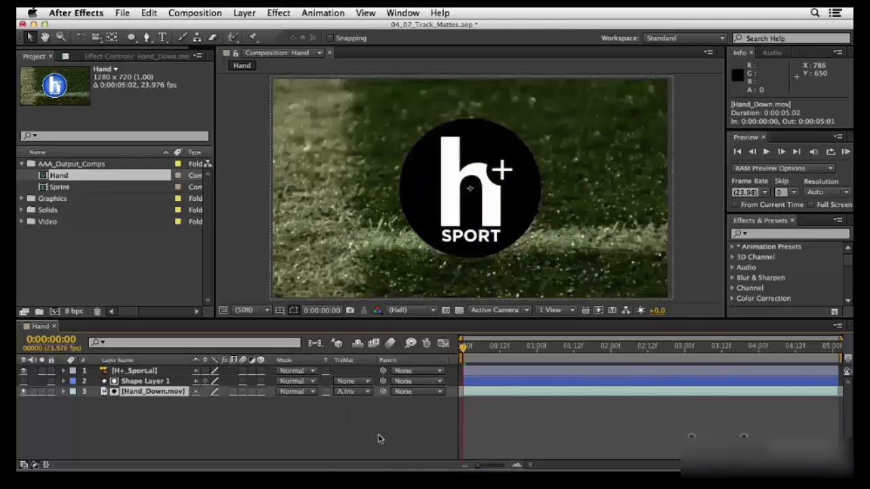
{"action": "left_click", "coordinate": [362, 392]}
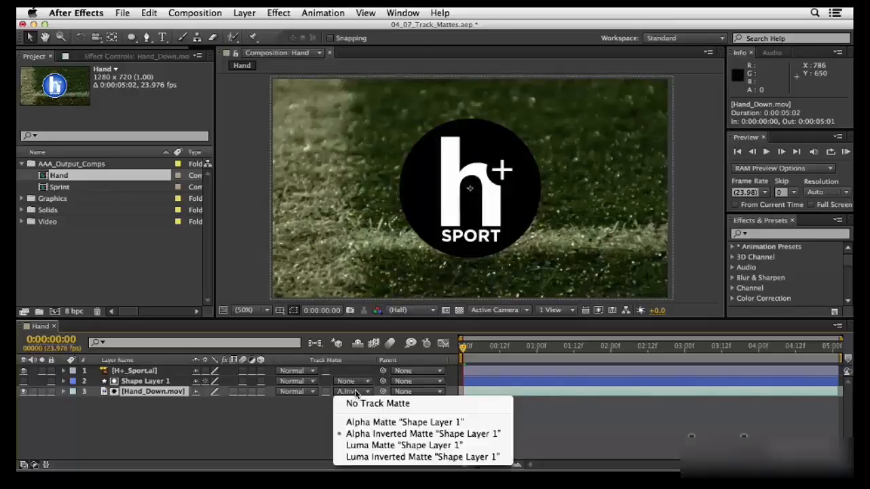
{"action": "left_click", "coordinate": [364, 446]}
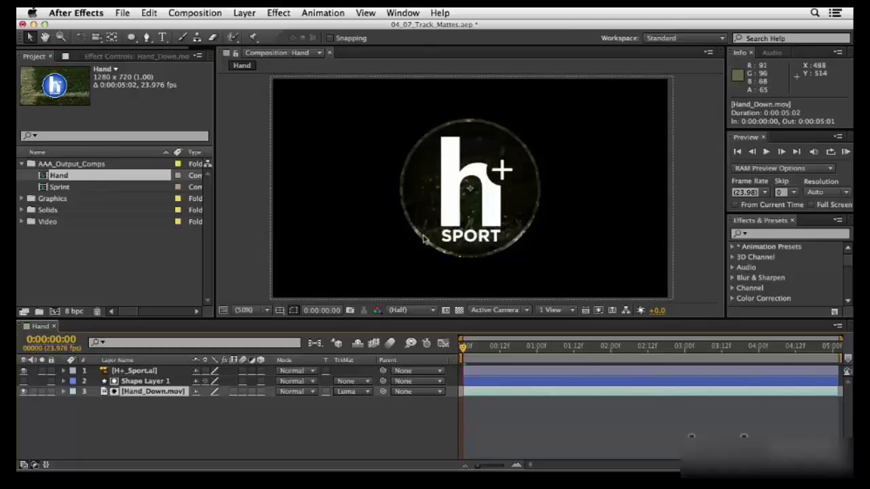
Step: Switch the Hand_Down.mov track matte between Alpha and Luma to compare them, ending on Alpha Matte "Shape Layer 1"
{"action": "left_click", "coordinate": [352, 391]}
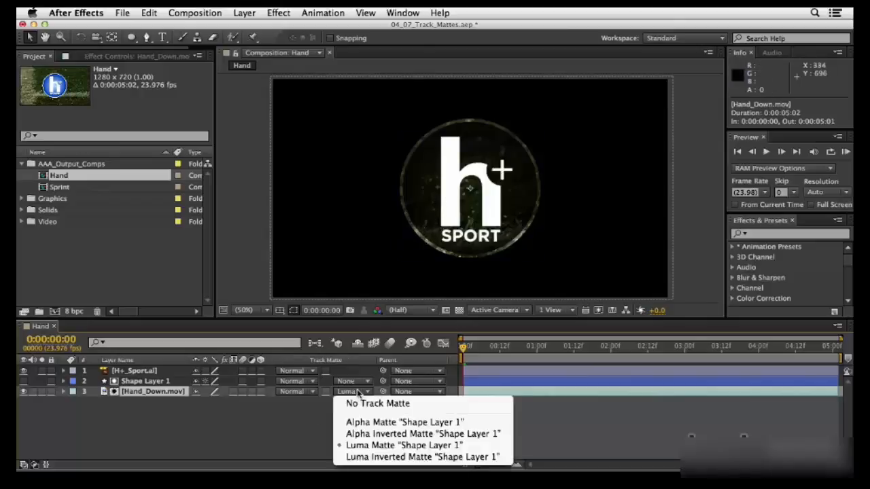
{"action": "left_click", "coordinate": [356, 423]}
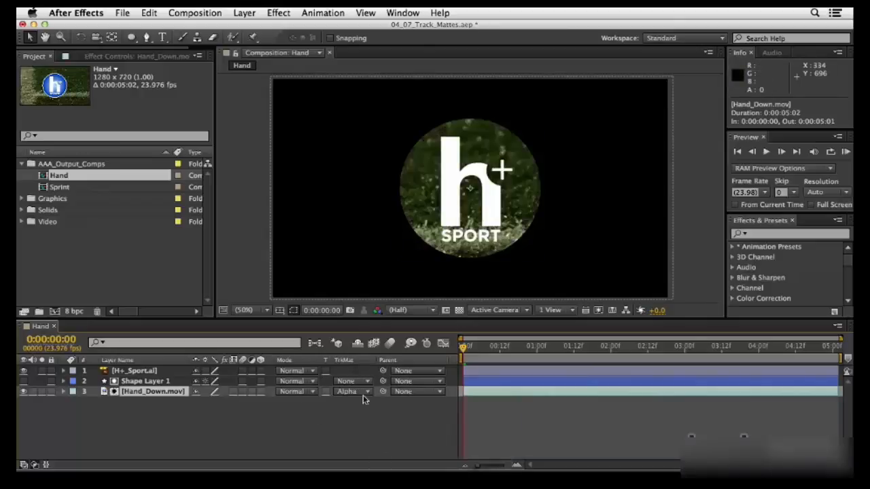
{"action": "left_click", "coordinate": [353, 393]}
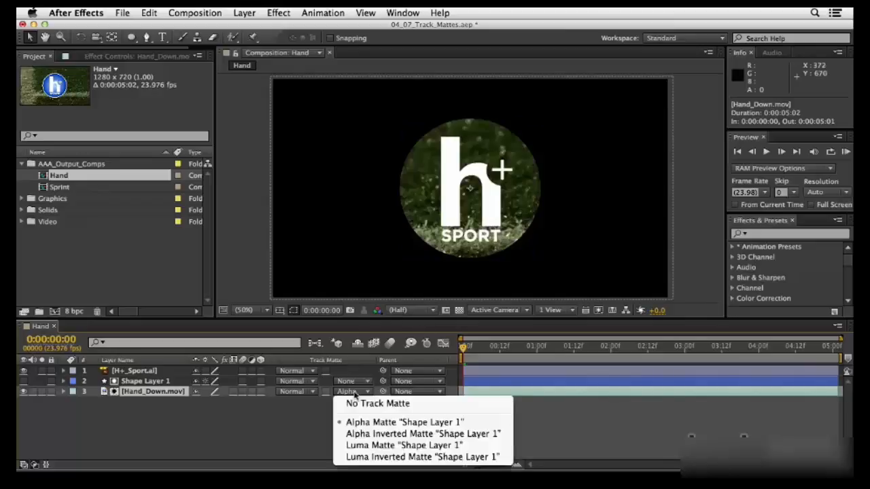
{"action": "left_click", "coordinate": [356, 445]}
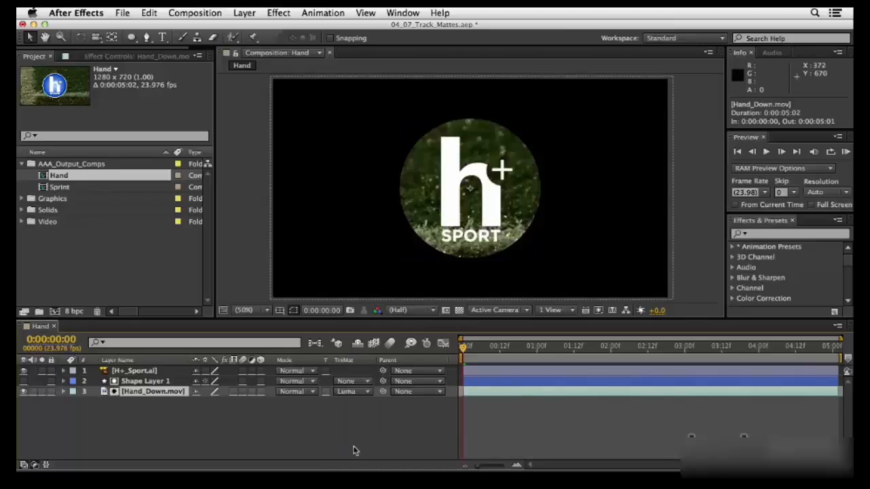
{"action": "left_click", "coordinate": [350, 393]}
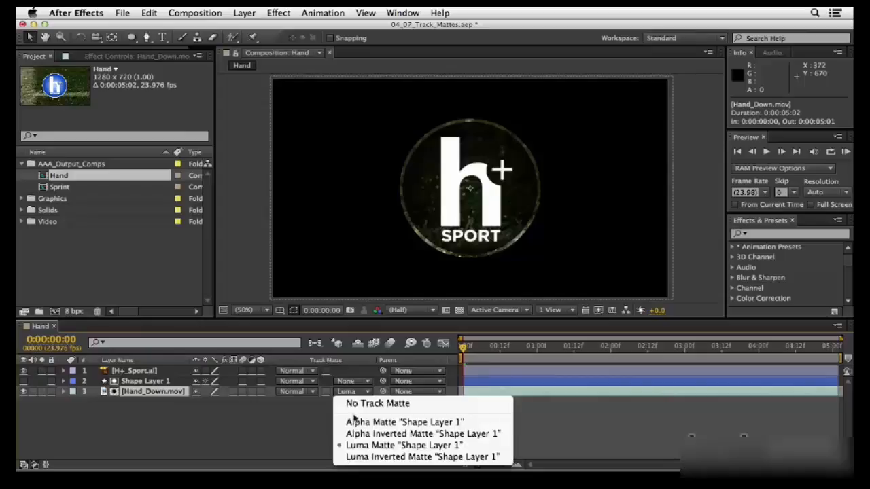
{"action": "left_click", "coordinate": [353, 423]}
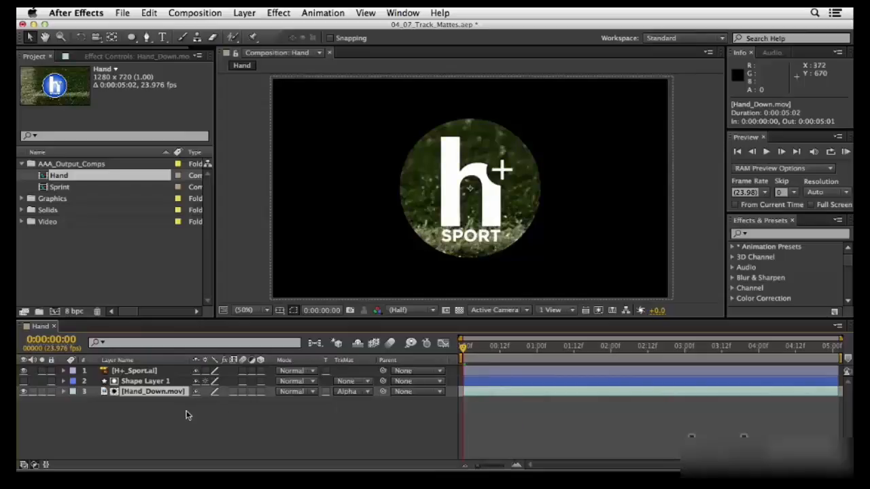
{"action": "left_click", "coordinate": [129, 383]}
{"action": "left_click", "coordinate": [144, 398]}
{"action": "left_click", "coordinate": [146, 383]}
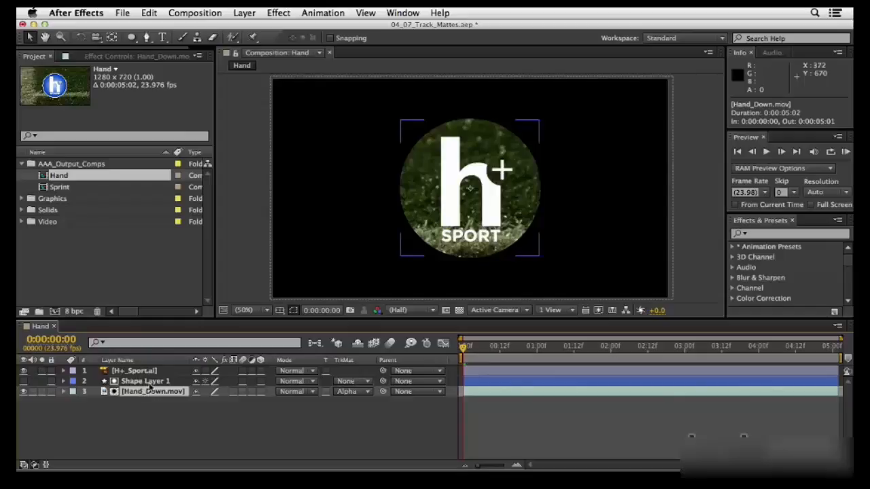
{"action": "left_click", "coordinate": [157, 404]}
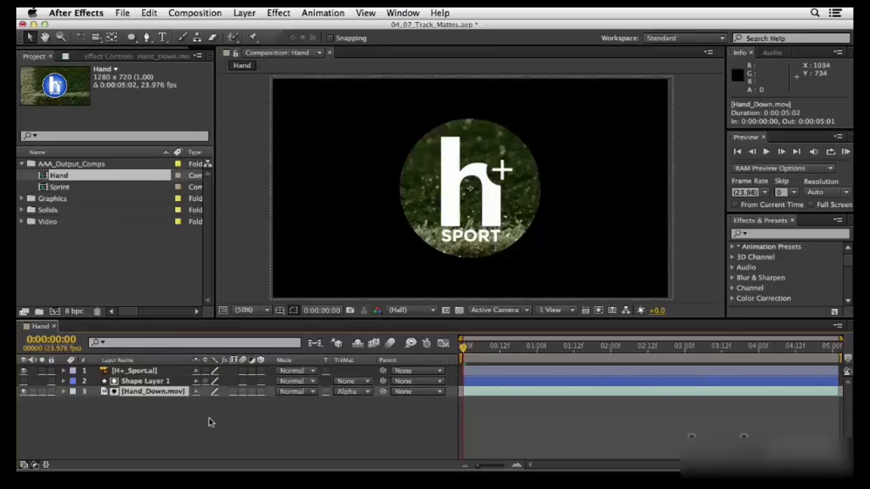
Step: Try moving the circular matte of Shape Layer 1 to about 650, 356 and undo the move
{"action": "left_click", "coordinate": [163, 382]}
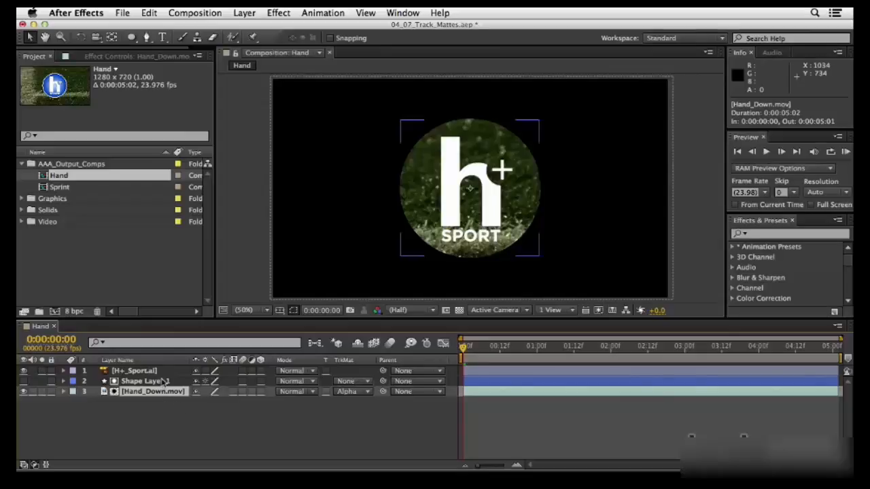
{"action": "mouse_move", "coordinate": [526, 179]}
{"action": "left_mouse_down"}
{"action": "mouse_move", "coordinate": [439, 178]}
{"action": "mouse_move", "coordinate": [394, 160]}
{"action": "mouse_move", "coordinate": [364, 120]}
{"action": "mouse_move", "coordinate": [374, 128]}
{"action": "mouse_move", "coordinate": [554, 127]}
{"action": "mouse_move", "coordinate": [649, 141]}
{"action": "mouse_move", "coordinate": [679, 170]}
{"action": "mouse_move", "coordinate": [676, 246]}
{"action": "mouse_move", "coordinate": [615, 246]}
{"action": "mouse_move", "coordinate": [516, 215]}
{"action": "mouse_move", "coordinate": [510, 186]}
{"action": "mouse_move", "coordinate": [533, 183]}
{"action": "left_mouse_up"}
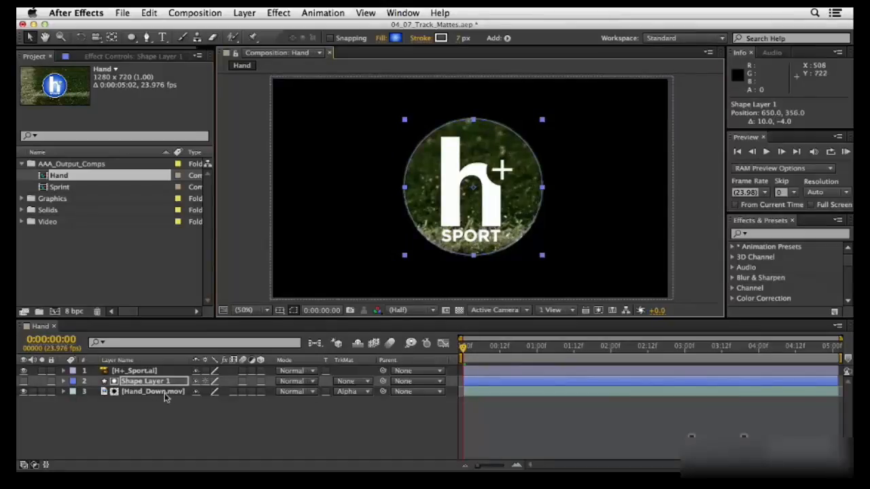
{"action": "key", "text": "super+z"}
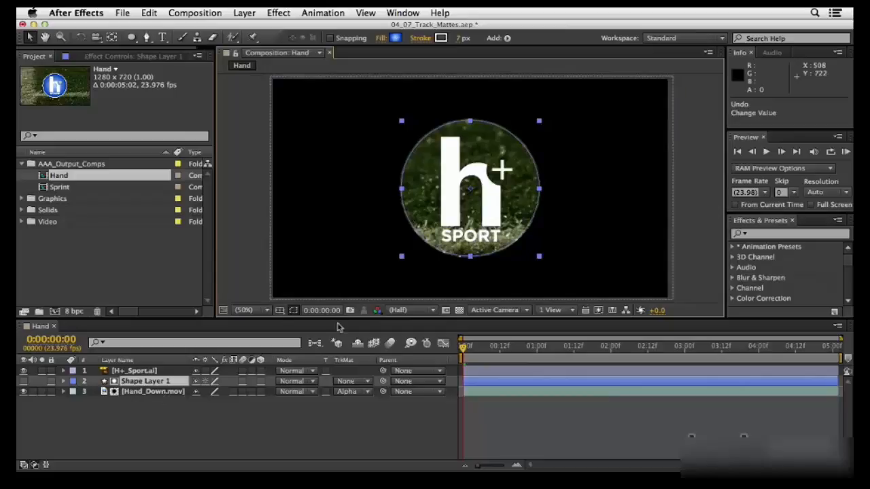
Step: Move the Hand_Down.mov footage around inside the circular matte, leaving it at about position 590, 362
{"action": "left_click", "coordinate": [165, 394]}
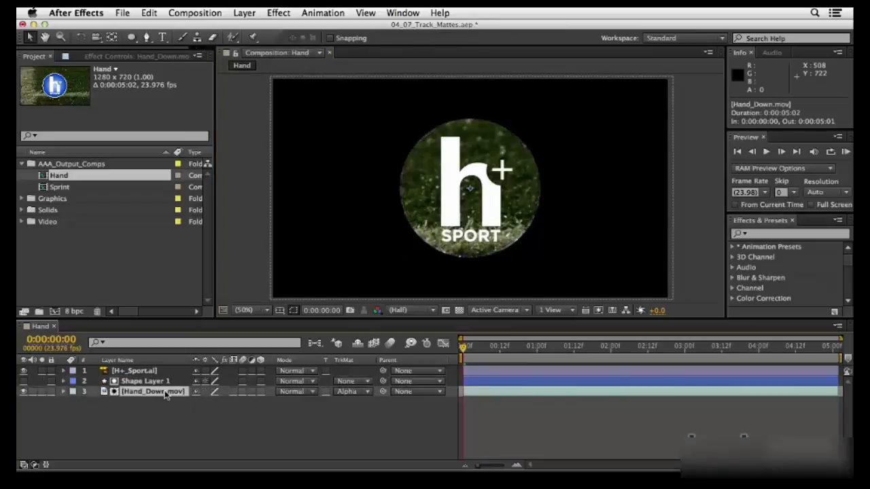
{"action": "left_click_drag", "start_coordinate": [629, 262], "coordinate": [600, 147]}
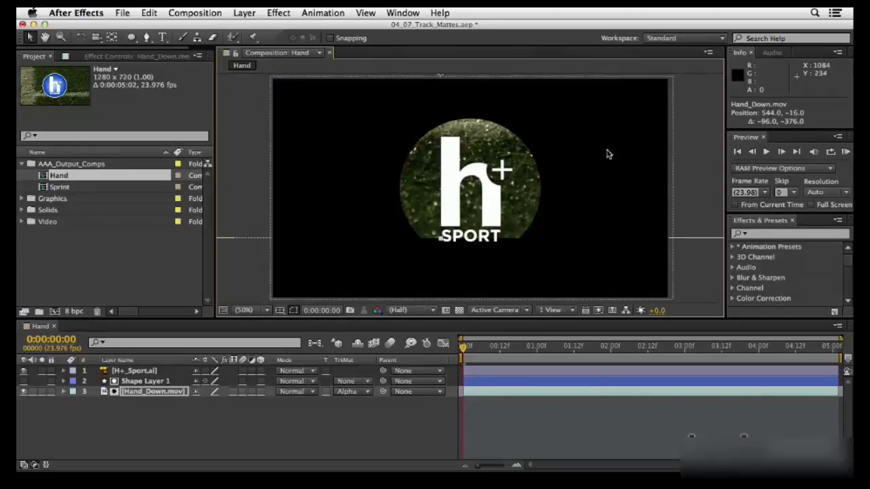
{"action": "left_click_drag", "start_coordinate": [608, 153], "coordinate": [621, 268]}
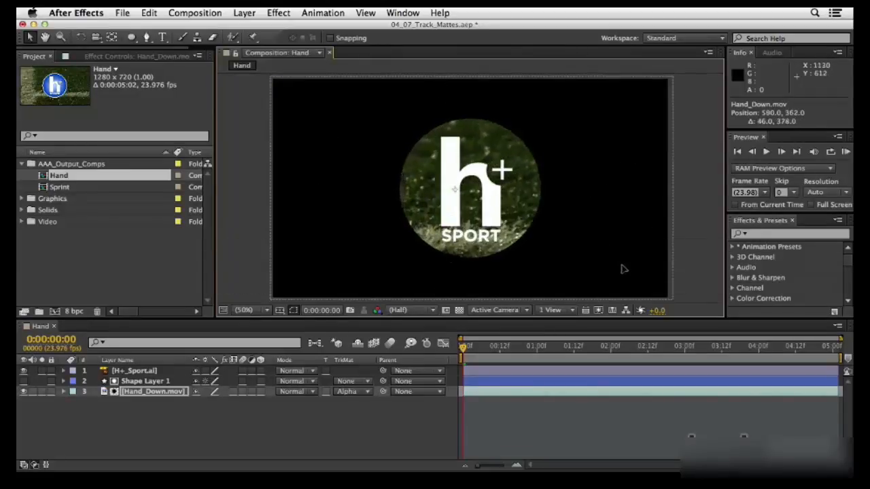
Step: Duplicate Shape Layer 1 and turn on the visibility of the copy
{"action": "left_click", "coordinate": [162, 382]}
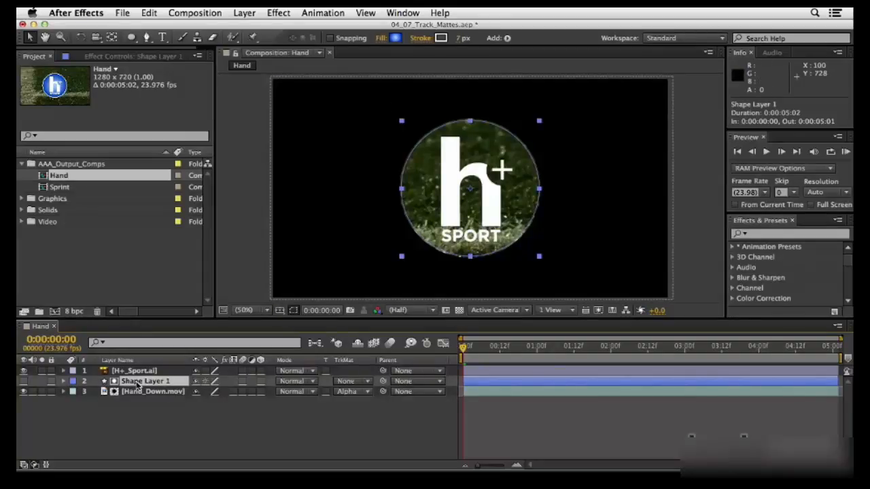
{"action": "key", "text": "super+d"}
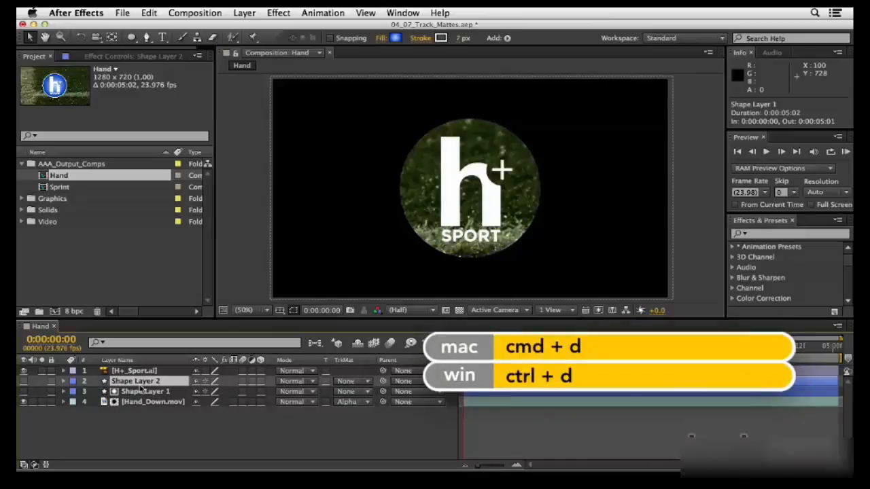
{"action": "left_click", "coordinate": [23, 382]}
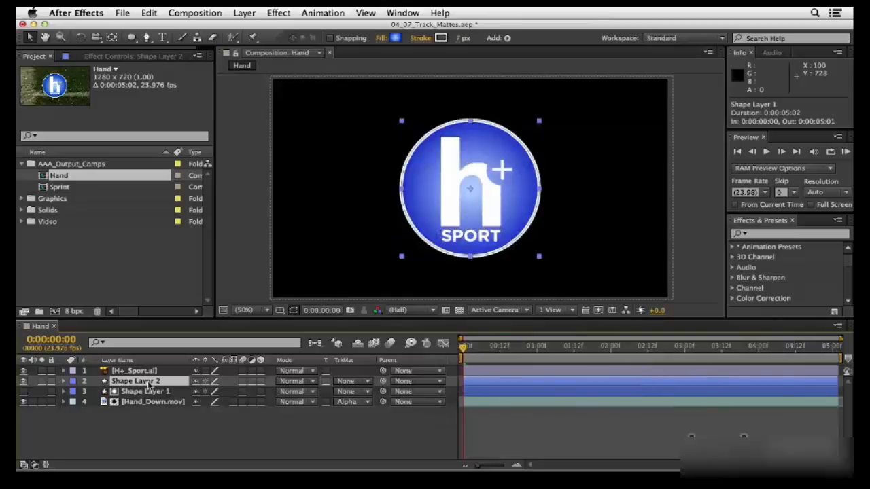
Step: Set the blending mode of the duplicated shape layer, Shape Layer 2, to Hard Light
{"action": "left_click", "coordinate": [293, 381]}
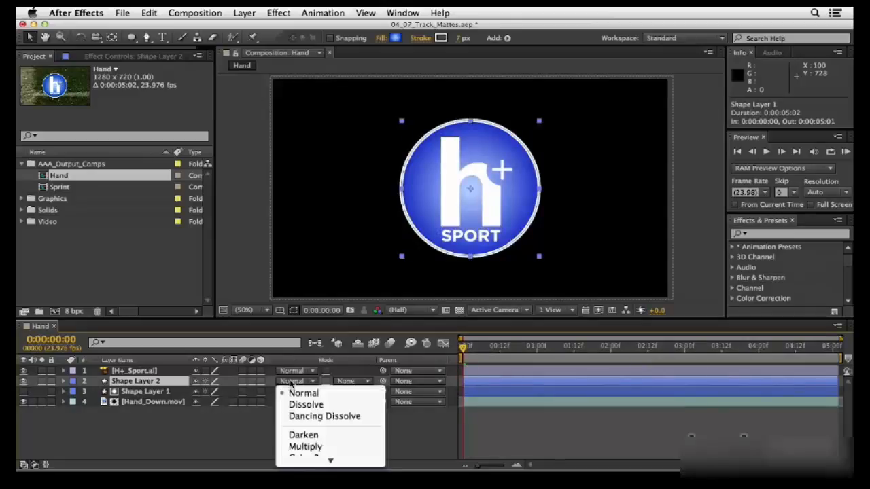
{"action": "mouse_move", "coordinate": [296, 462]}
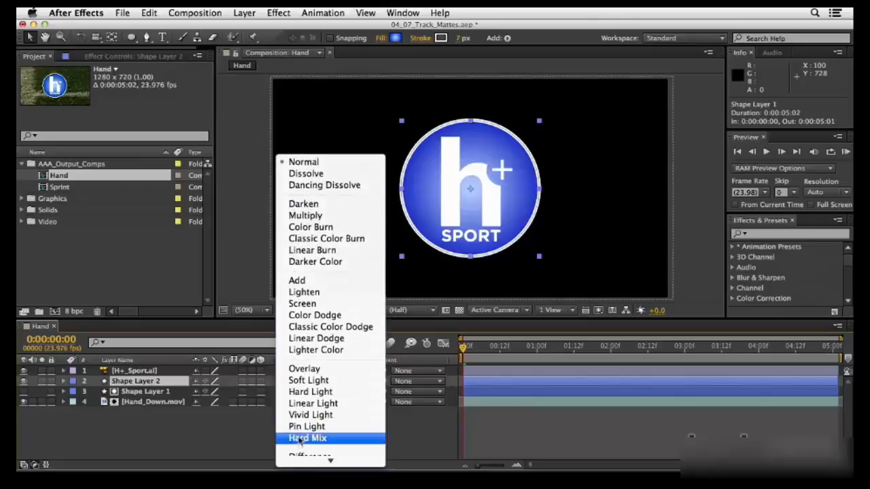
{"action": "left_click", "coordinate": [311, 393]}
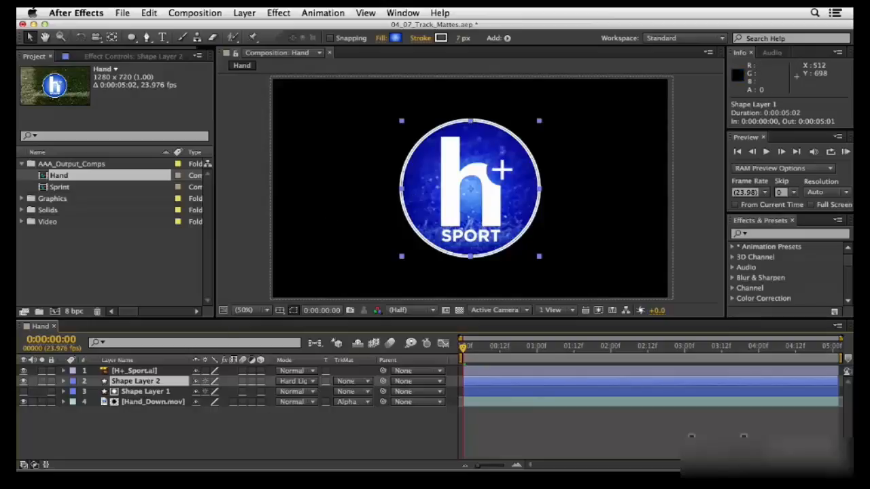
Step: Add a Drop Shadow layer style to the H+_Sport.ai logo layer
{"action": "left_click", "coordinate": [132, 372]}
{"action": "right_click", "coordinate": [133, 375]}
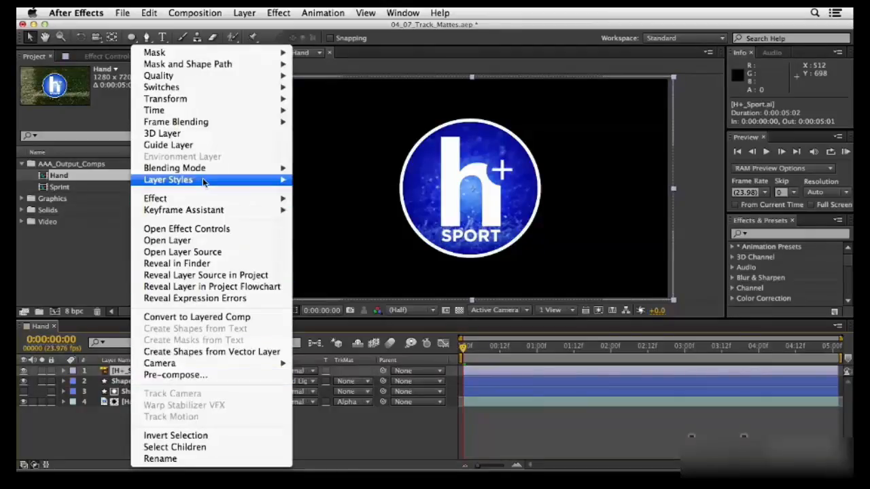
{"action": "mouse_move", "coordinate": [204, 182]}
{"action": "left_click", "coordinate": [354, 223]}
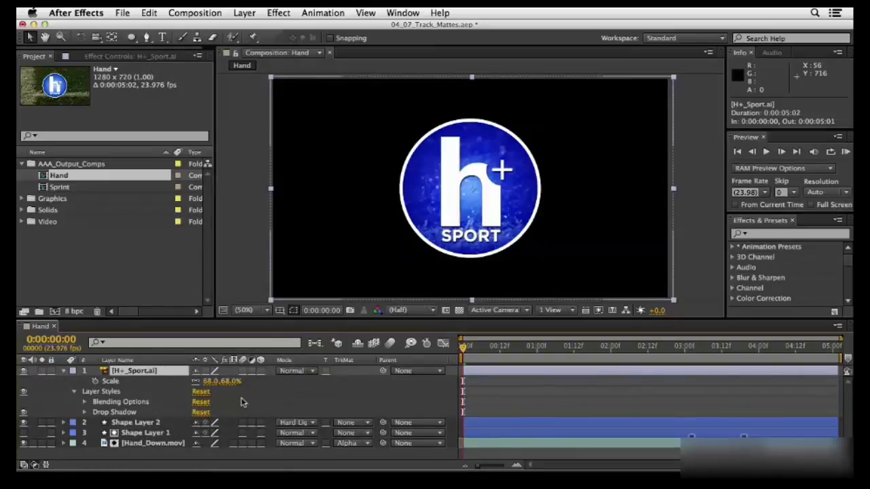
Step: Check the composition's Alpha channel in the viewer and return the display to RGB
{"action": "left_click", "coordinate": [378, 311]}
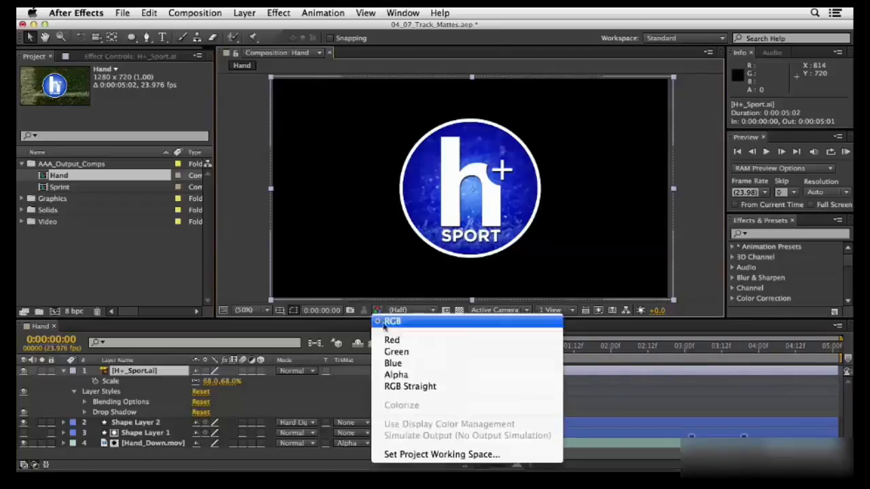
{"action": "left_click", "coordinate": [396, 376]}
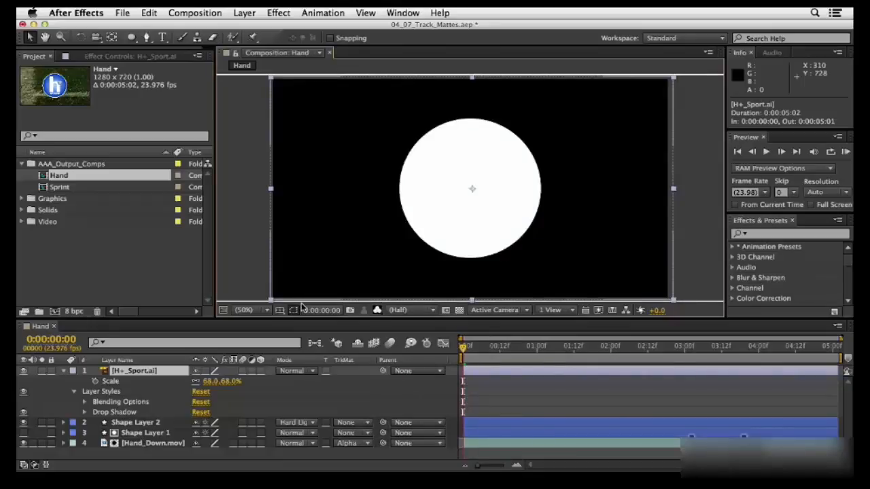
{"action": "left_click", "coordinate": [377, 310]}
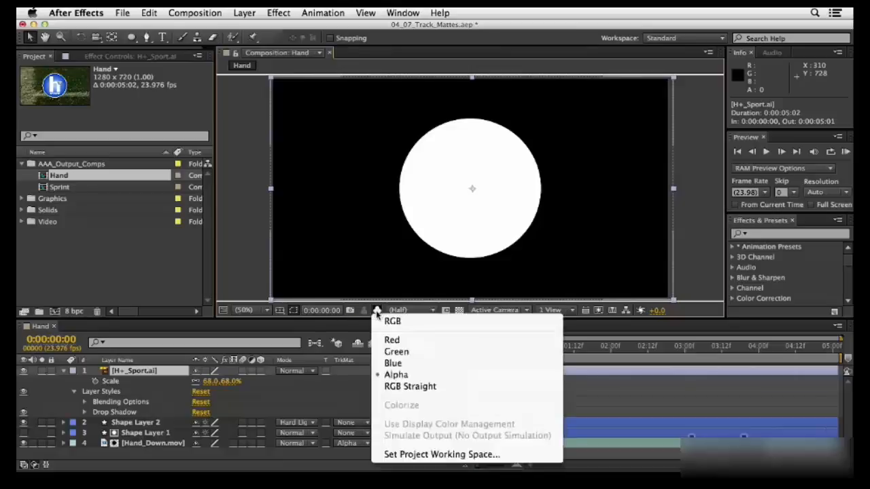
{"action": "left_click", "coordinate": [385, 322]}
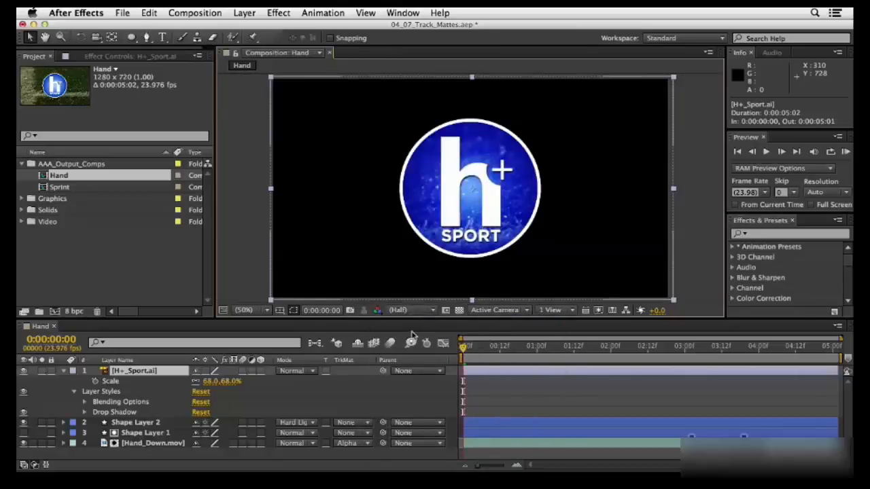
Step: Place a duplicate of the Hand_Down.mov layer, set to No Track Matte, at the bottom of the layer stack
{"action": "left_click", "coordinate": [130, 445]}
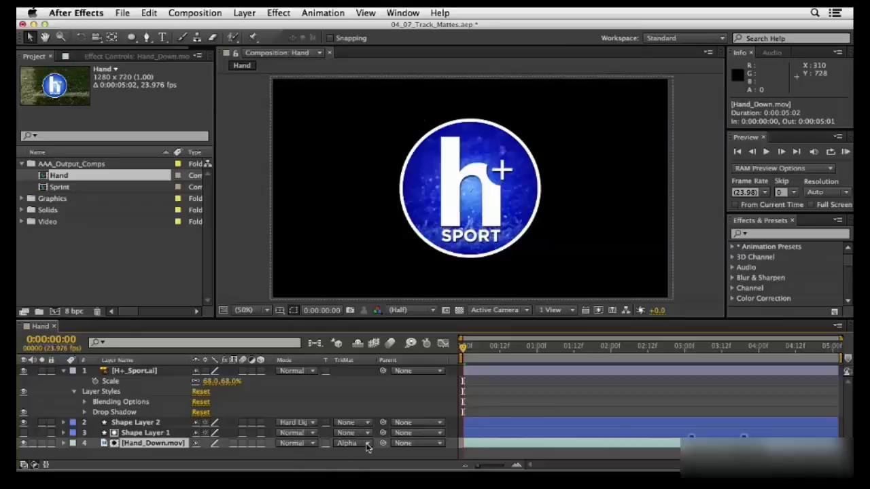
{"action": "key", "text": "super+d"}
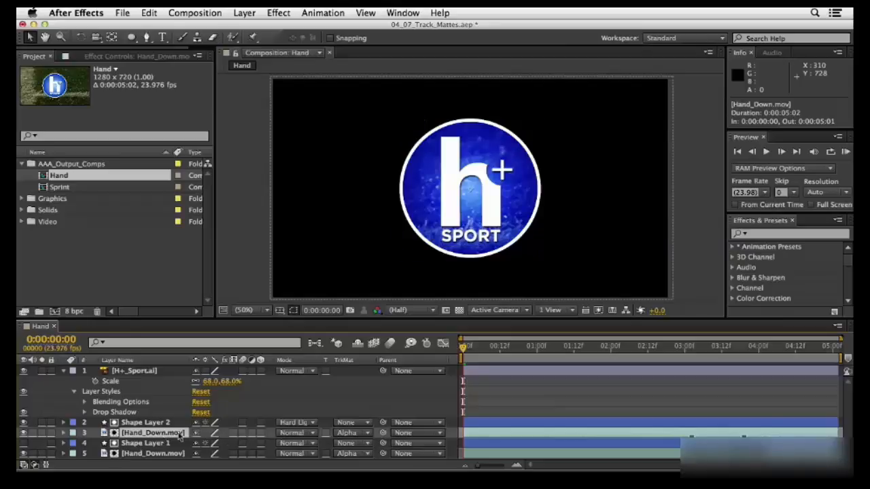
{"action": "left_click", "coordinate": [357, 434]}
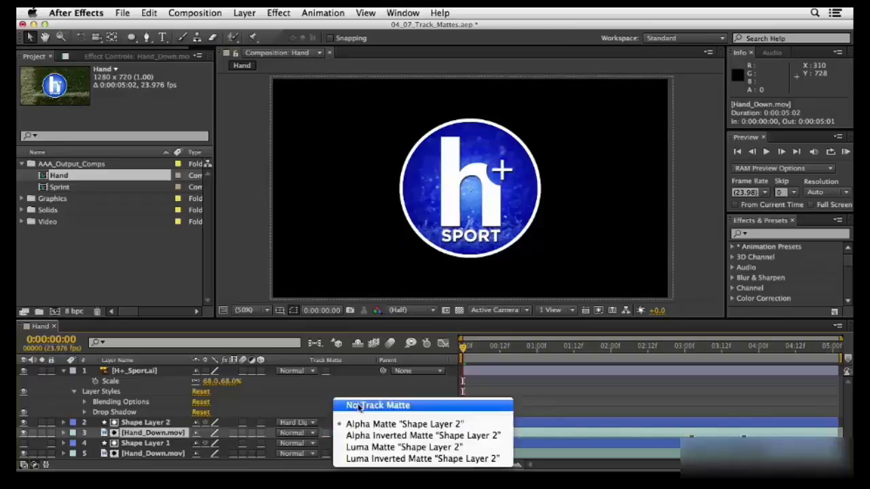
{"action": "left_click", "coordinate": [359, 406]}
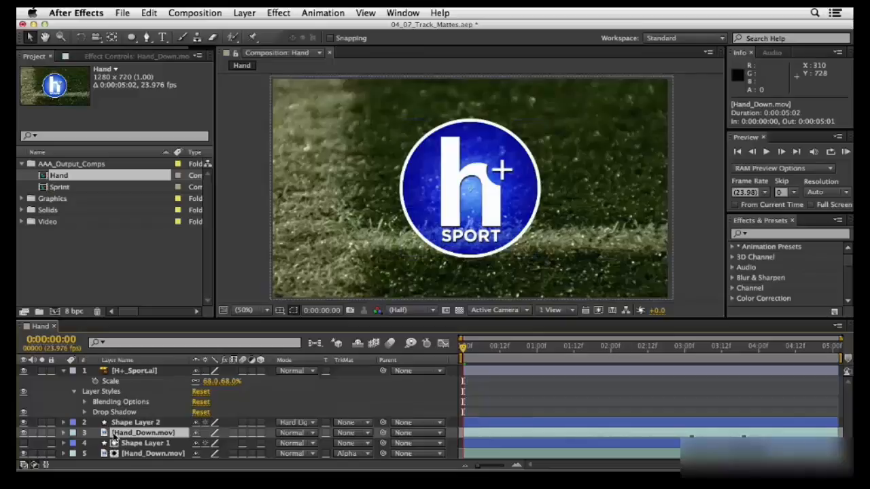
{"action": "left_click_drag", "start_coordinate": [115, 434], "coordinate": [118, 457]}
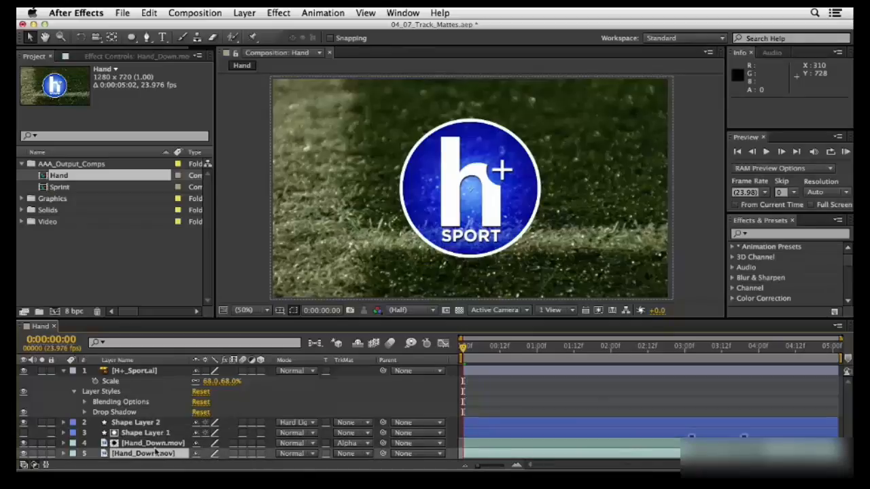
Step: Apply a Fast Blur effect to the bottom Hand_Down.mov layer with Blurriness set to 14
{"action": "left_click", "coordinate": [272, 12]}
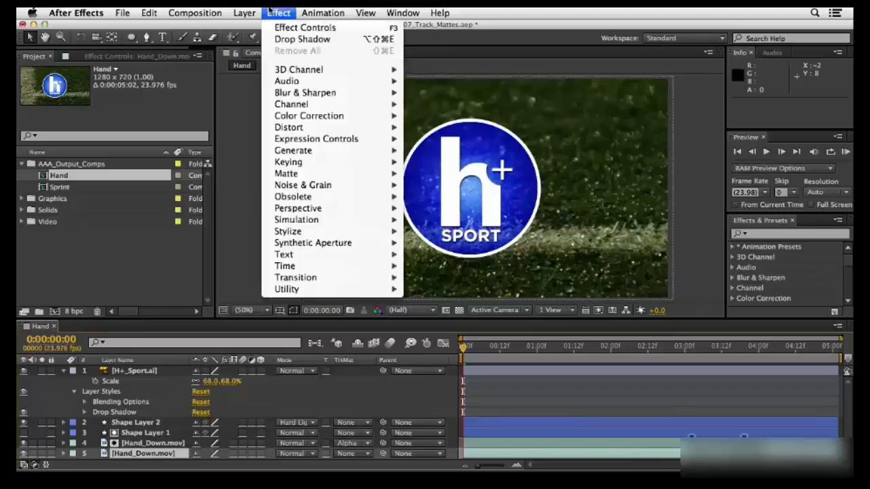
{"action": "mouse_move", "coordinate": [289, 93]}
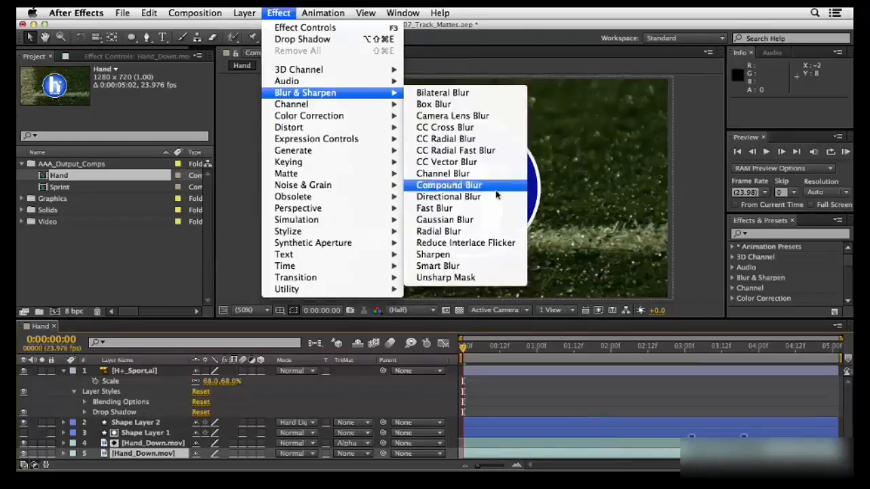
{"action": "left_click", "coordinate": [435, 208]}
{"action": "left_click", "coordinate": [130, 90]}
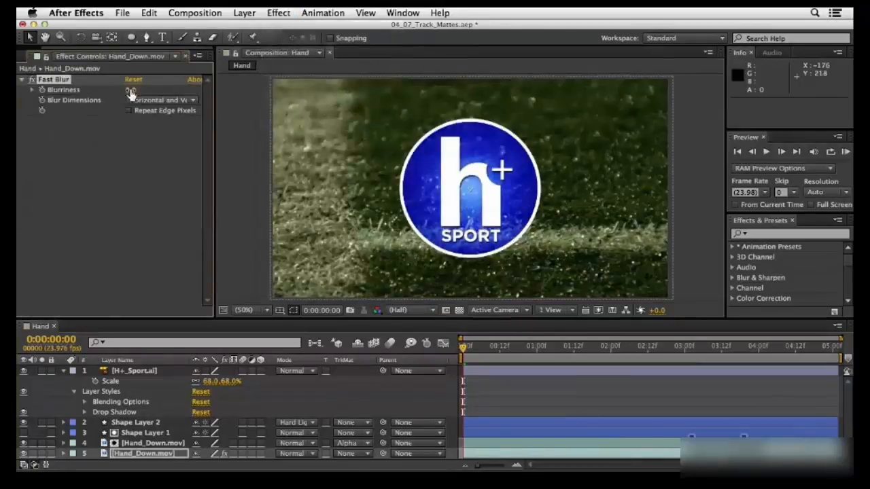
{"action": "type", "text": "18"}
{"action": "key", "text": "Return"}
{"action": "left_click_drag", "start_coordinate": [140, 89], "coordinate": [142, 91]}
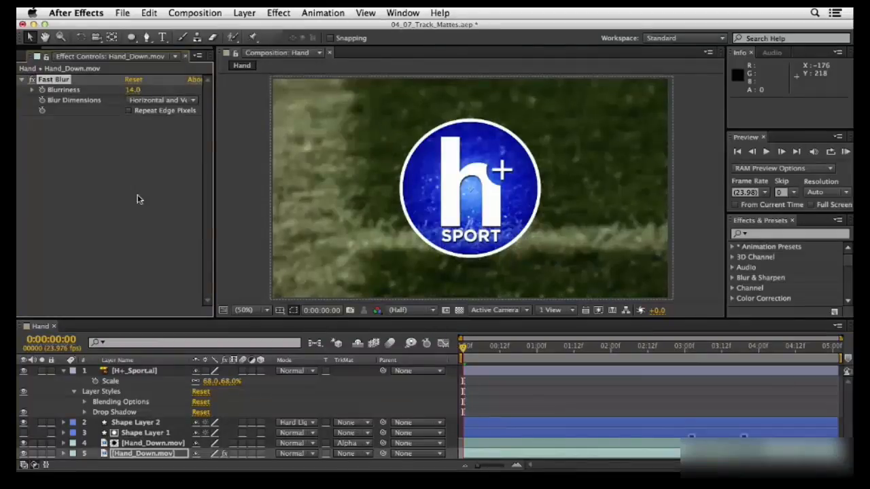